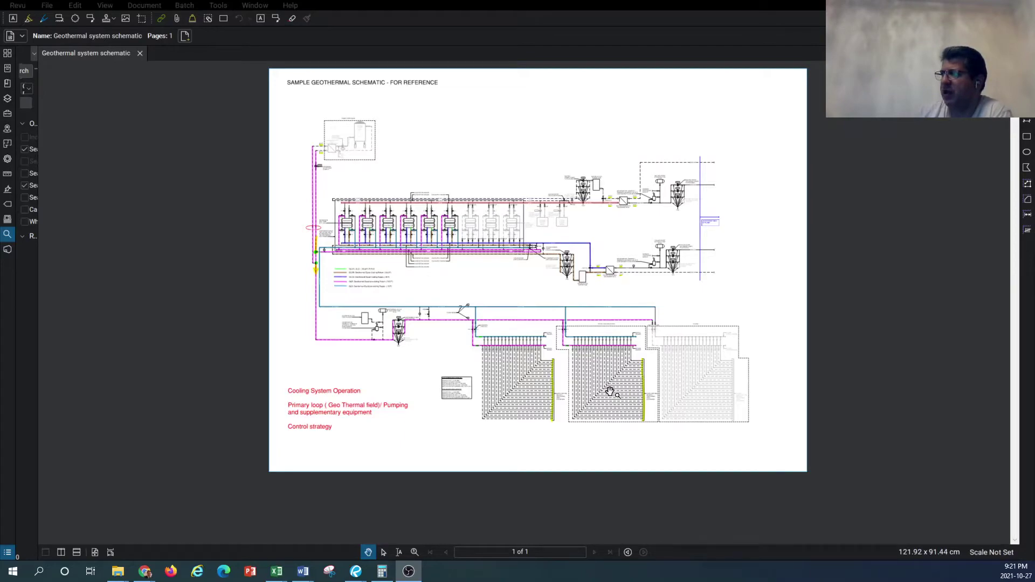
Zoom into the glycol pipe legend showing GLCR 53.8 F, GLCS 40 F, GLR 79.5 F and GLS 72 F.
{"action": "scroll", "coordinate": [619, 420], "scroll_direction": "up", "scroll_amount": 3}
{"action": "scroll", "coordinate": [251, 214], "scroll_direction": "up", "scroll_amount": 5}
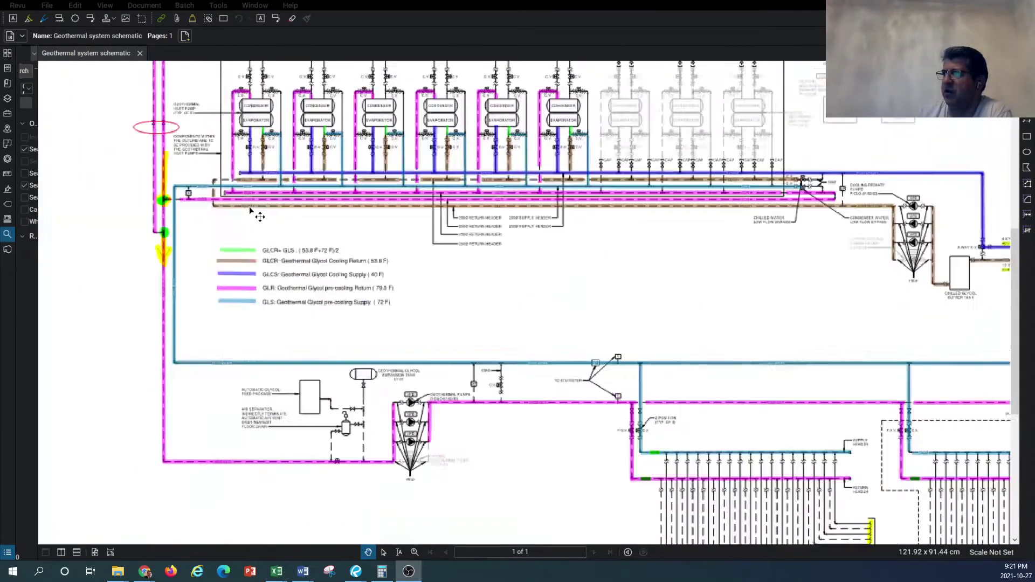
{"action": "scroll", "coordinate": [244, 215], "scroll_direction": "up", "scroll_amount": 1}
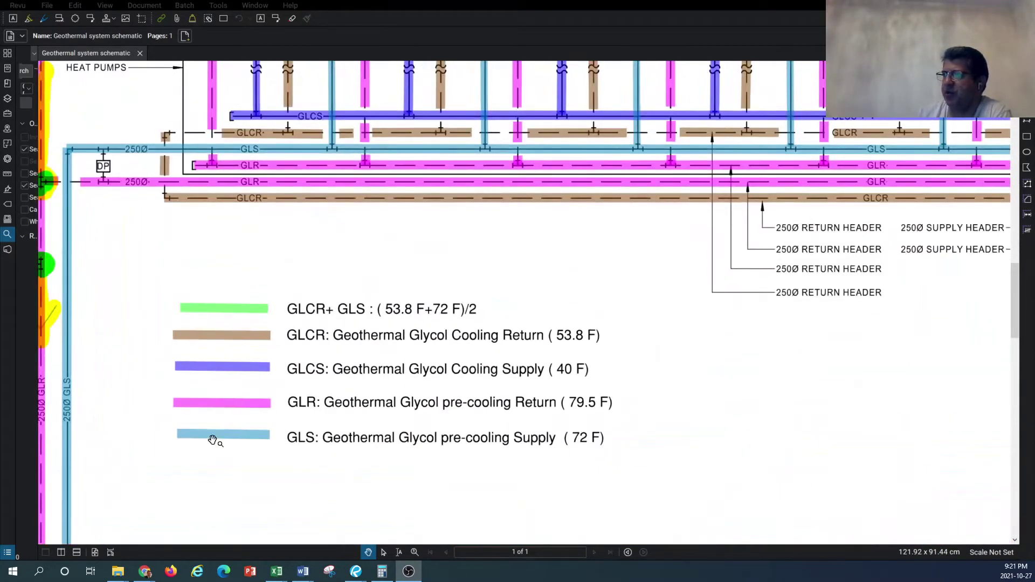
{"action": "scroll", "coordinate": [234, 251], "scroll_direction": "down", "scroll_amount": 1}
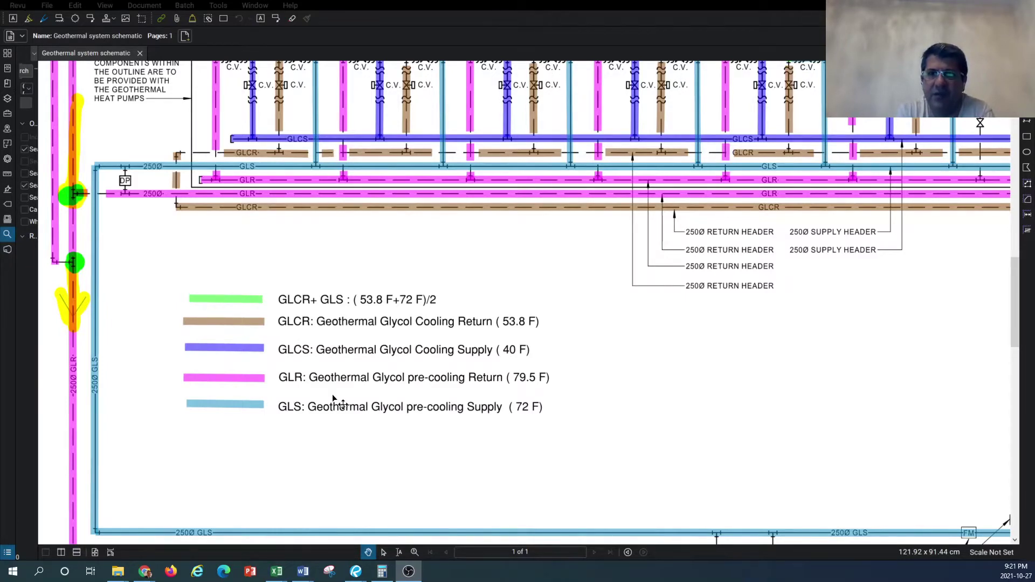
Zoom back out and pan across the heat pump row to the cooling primary pumps.
{"action": "scroll", "coordinate": [333, 399], "scroll_direction": "down", "scroll_amount": 3}
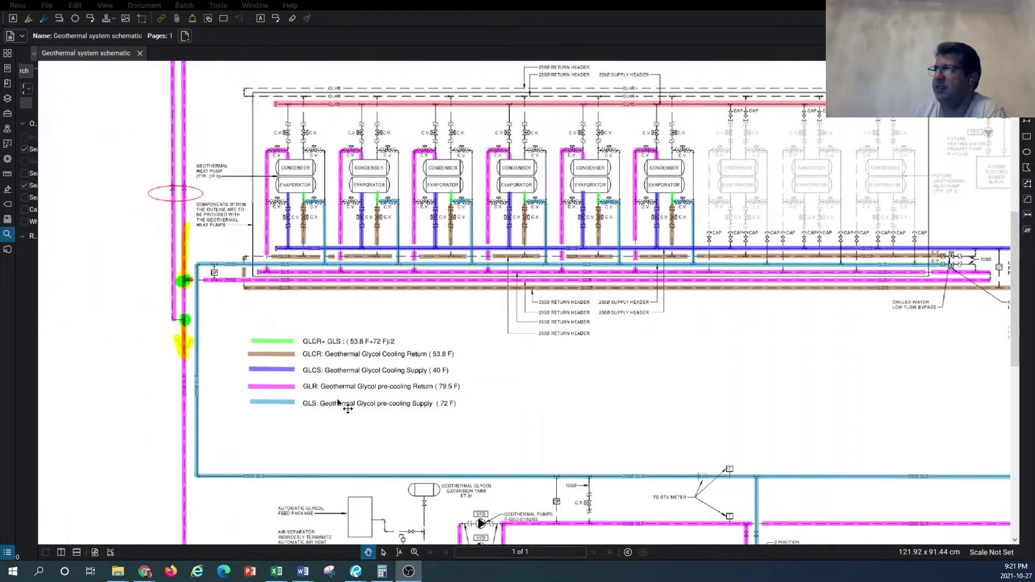
{"action": "scroll", "coordinate": [296, 172], "scroll_direction": "up", "scroll_amount": 1}
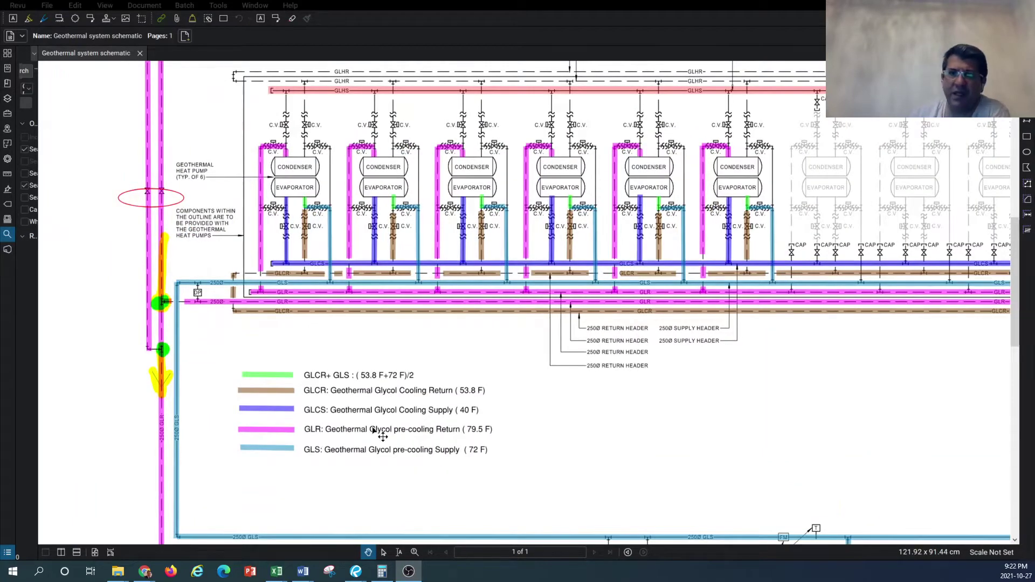
{"action": "left_click_drag", "start_coordinate": [460, 414], "coordinate": [430, 408]}
{"action": "scroll", "coordinate": [427, 396], "scroll_direction": "down", "scroll_amount": 5}
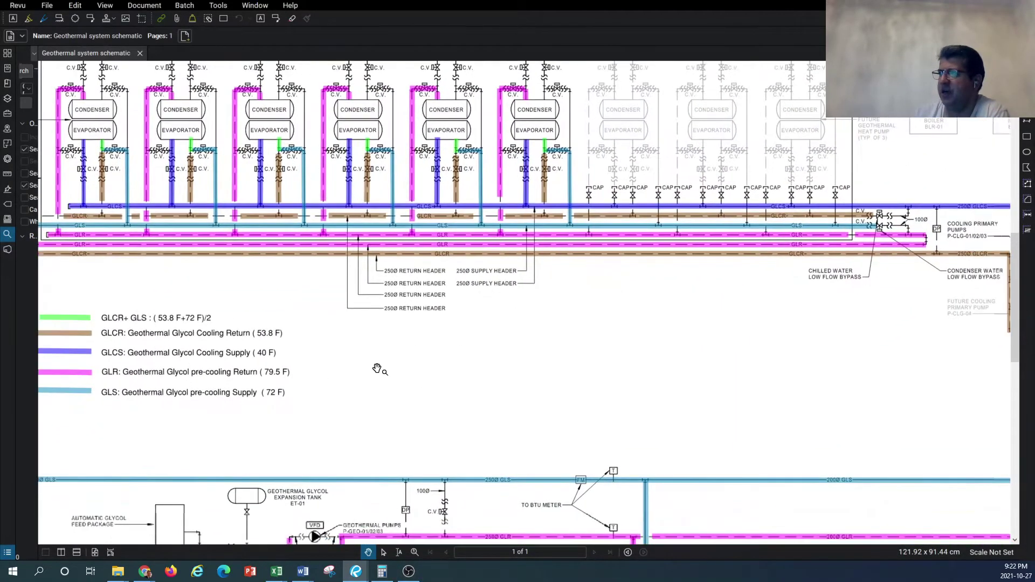
{"action": "left_click_drag", "start_coordinate": [550, 354], "coordinate": [536, 347]}
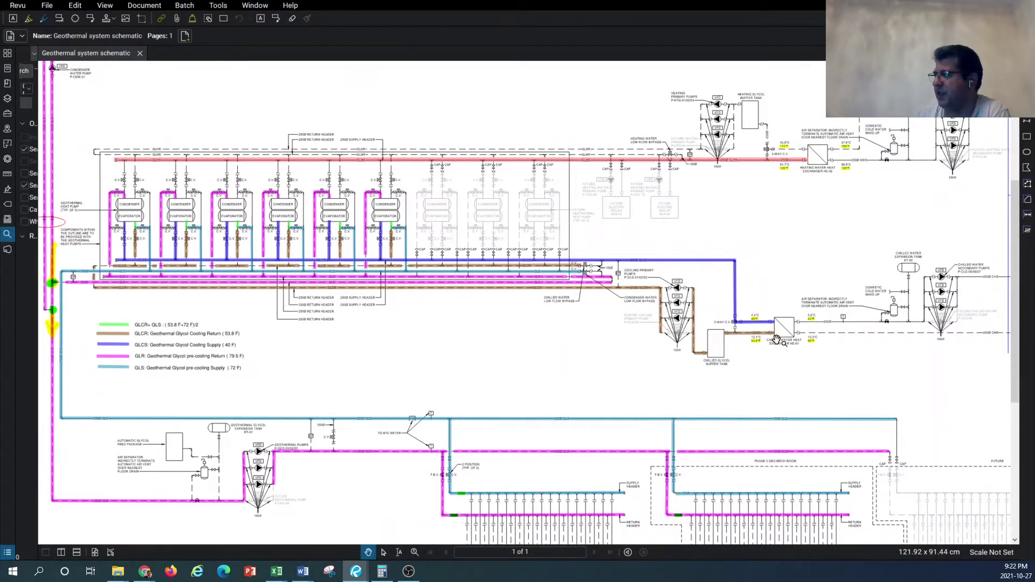
Close in on heat exchanger HE-01 with its 40°F/53.8°F glycol and 42°F/56°F chilled water labels.
{"action": "scroll", "coordinate": [776, 340], "scroll_direction": "up", "scroll_amount": 10}
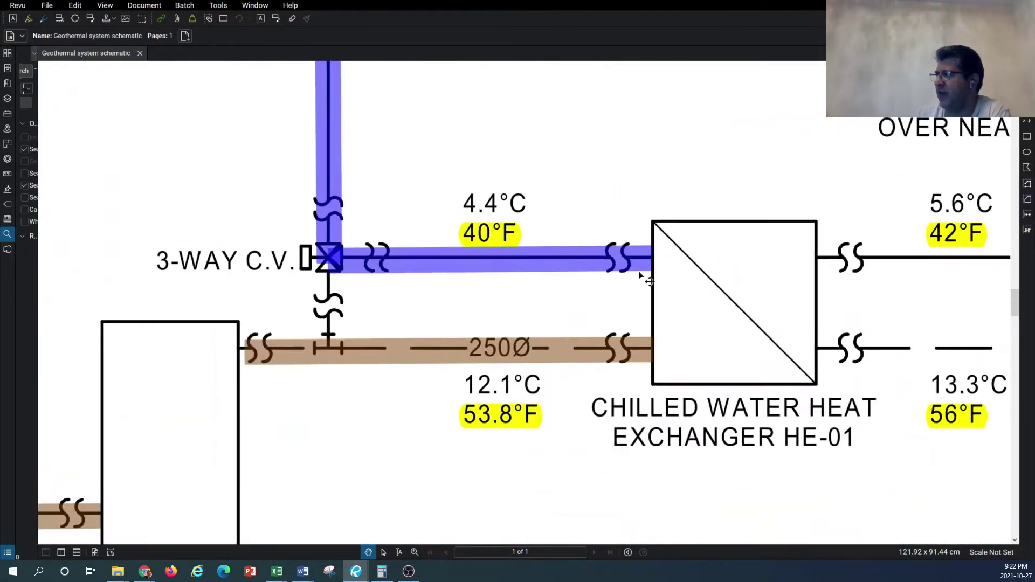
{"action": "scroll", "coordinate": [638, 269], "scroll_direction": "down", "scroll_amount": 2}
{"action": "scroll", "coordinate": [721, 309], "scroll_direction": "down", "scroll_amount": 1}
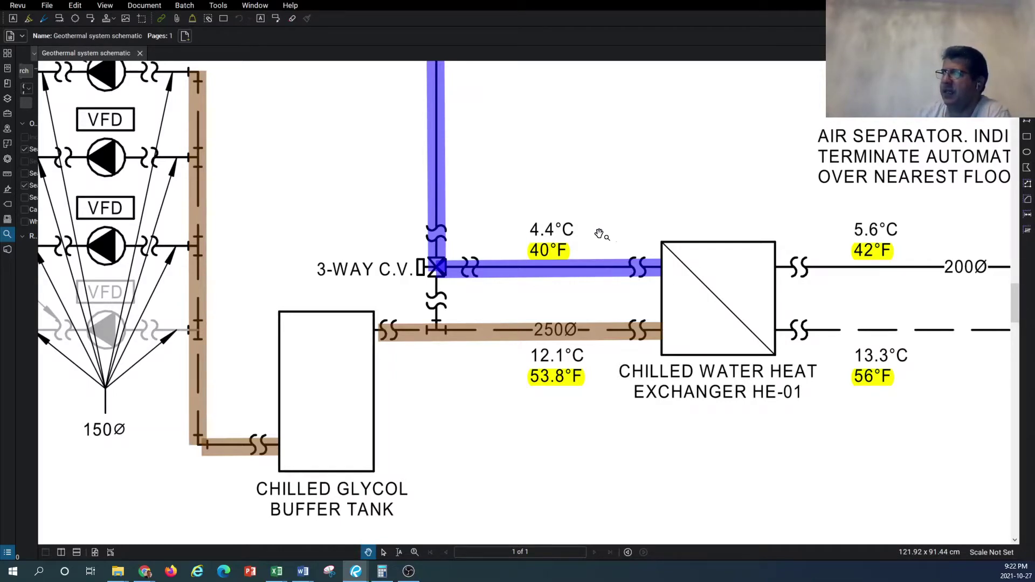
{"action": "scroll", "coordinate": [596, 236], "scroll_direction": "down", "scroll_amount": 2}
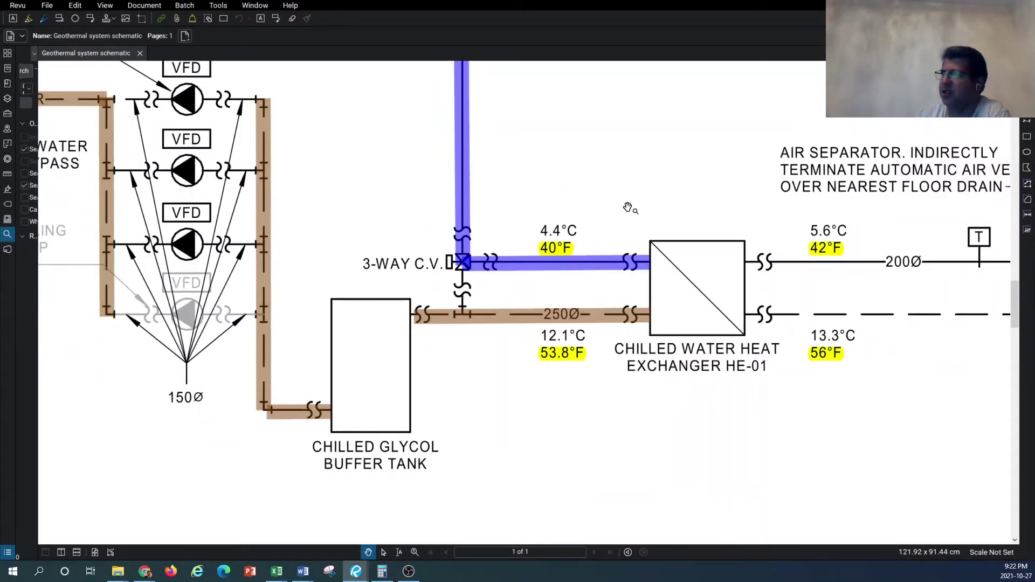
{"action": "left_click_drag", "start_coordinate": [580, 196], "coordinate": [570, 227]}
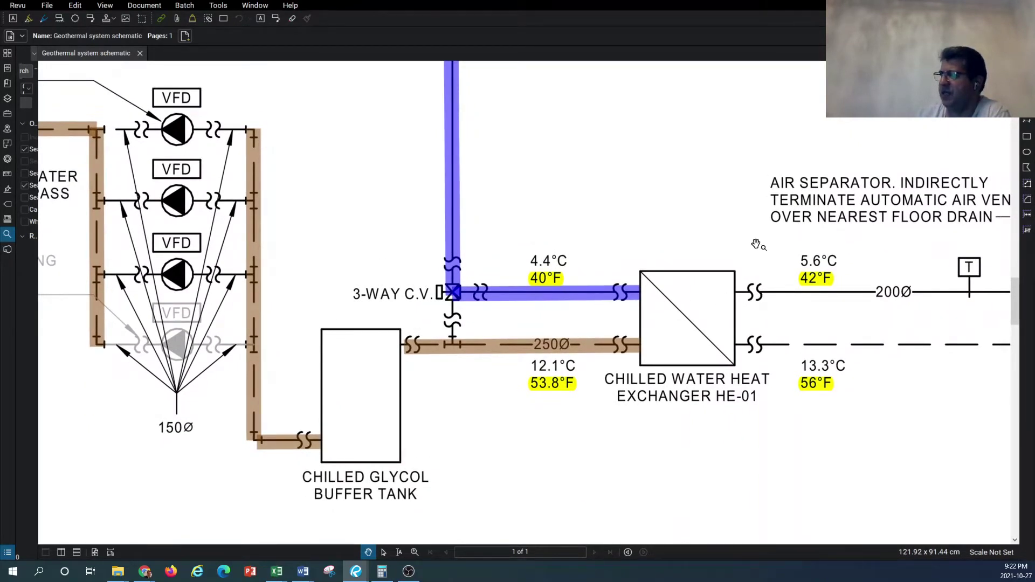
{"action": "scroll", "coordinate": [723, 215], "scroll_direction": "down", "scroll_amount": 2}
{"action": "scroll", "coordinate": [747, 323], "scroll_direction": "up", "scroll_amount": 1}
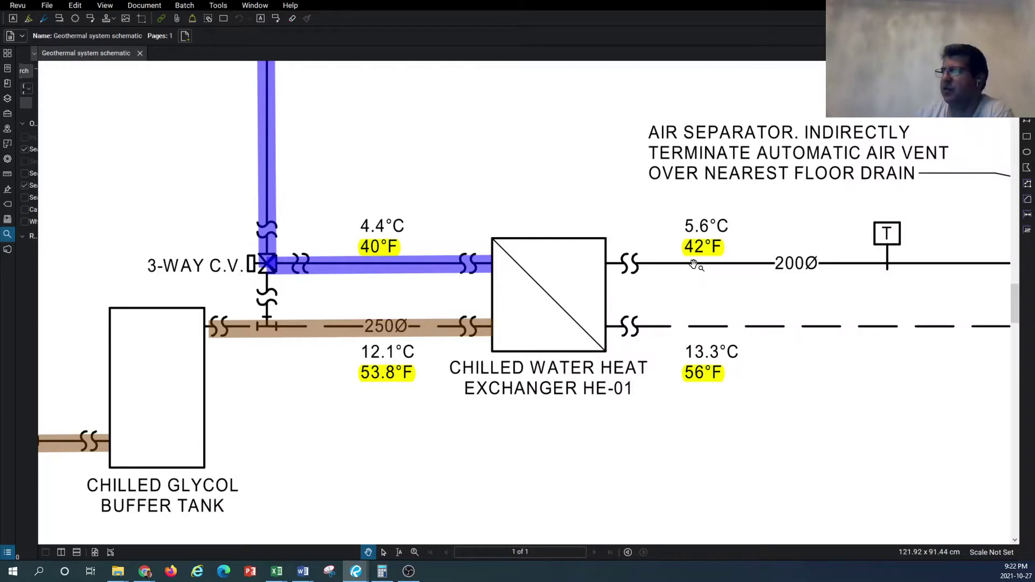
{"action": "scroll", "coordinate": [669, 278], "scroll_direction": "down", "scroll_amount": 3}
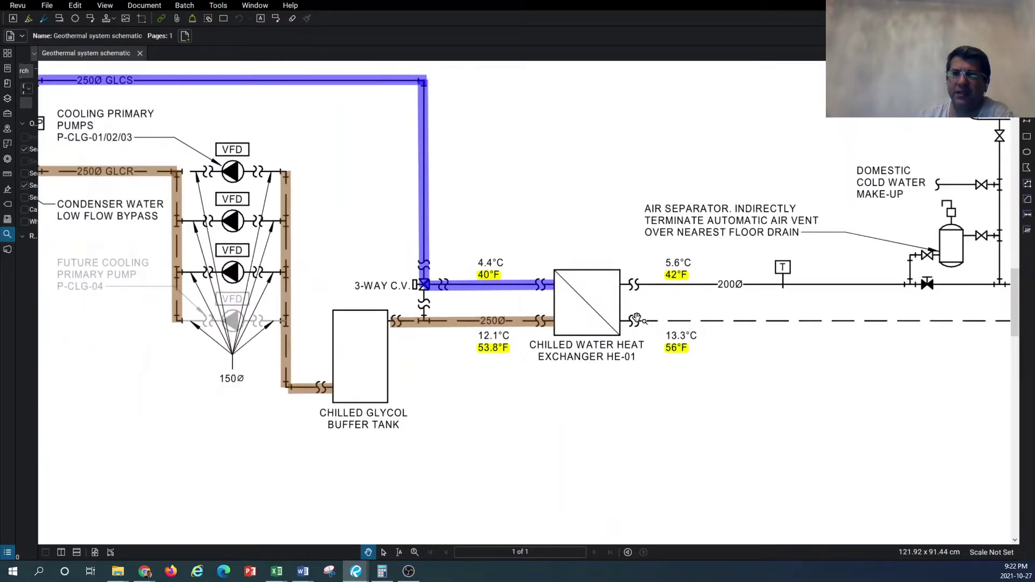
Zoom out, then back in on the cooling primary pumps and the 3-way valve feeding HE-01.
{"action": "scroll", "coordinate": [723, 283], "scroll_direction": "down", "scroll_amount": 1}
{"action": "scroll", "coordinate": [629, 294], "scroll_direction": "down", "scroll_amount": 1}
{"action": "scroll", "coordinate": [628, 294], "scroll_direction": "down", "scroll_amount": 1}
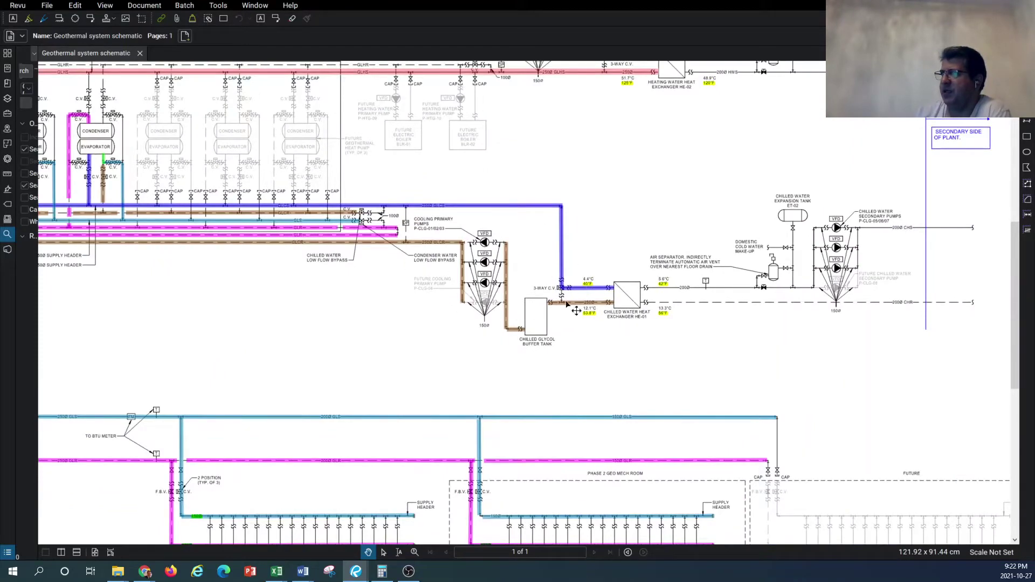
{"action": "scroll", "coordinate": [489, 265], "scroll_direction": "up", "scroll_amount": 1}
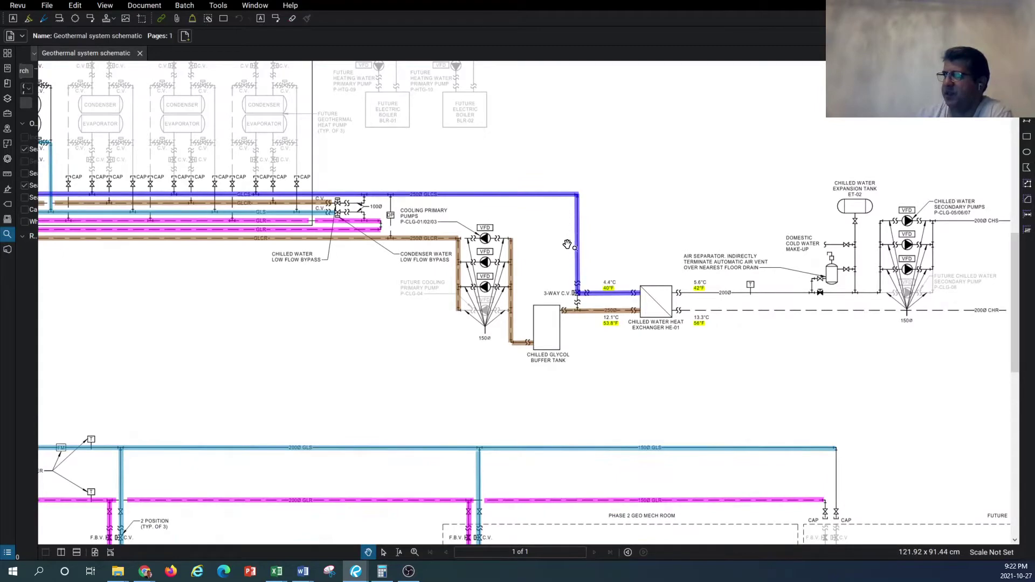
{"action": "scroll", "coordinate": [414, 194], "scroll_direction": "up", "scroll_amount": 1}
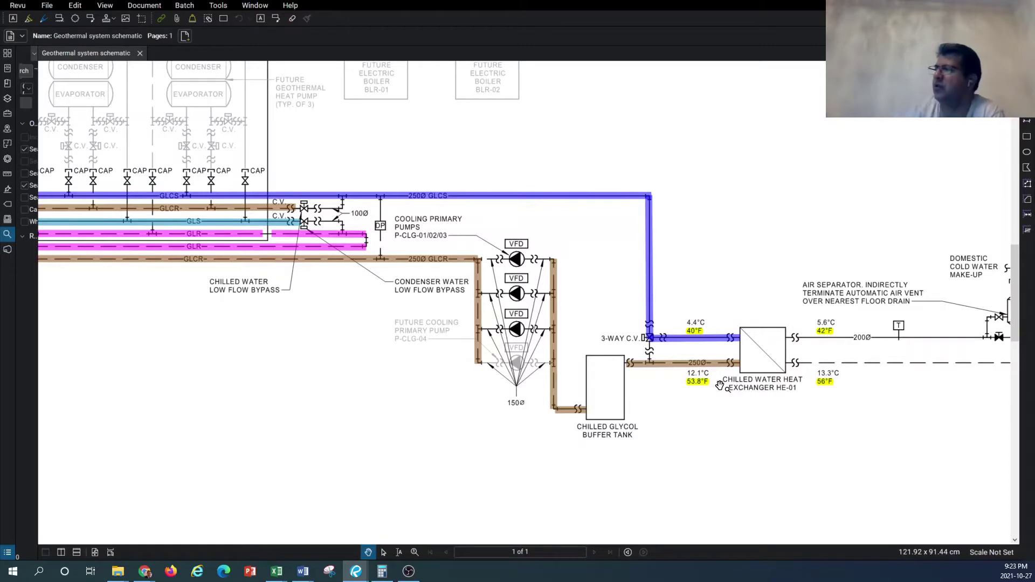
{"action": "scroll", "coordinate": [708, 340], "scroll_direction": "up", "scroll_amount": 4}
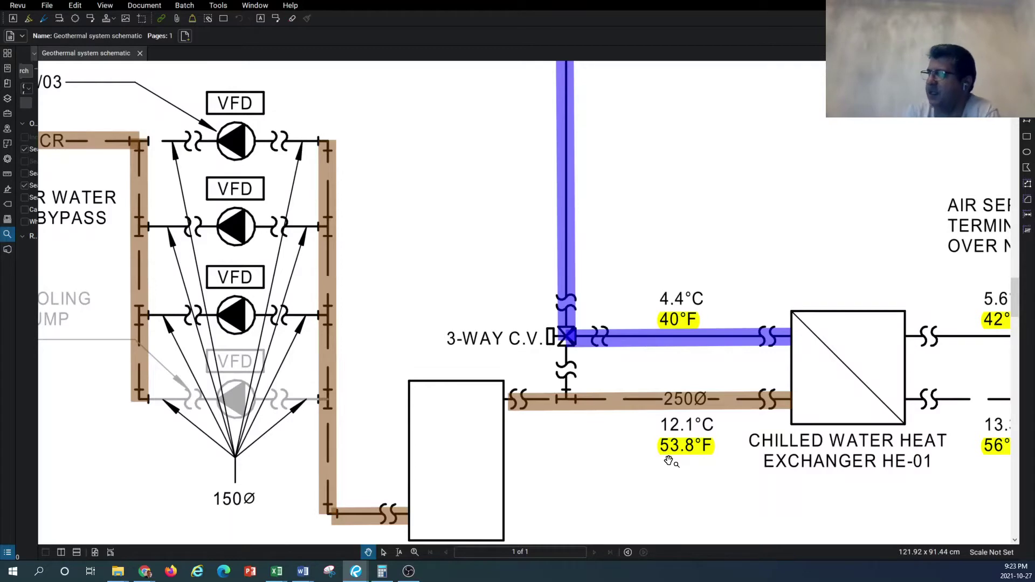
Zoom out from pumps P-CLG-01 to P-CLG-04 and the chilled glycol buffer tank to a plant overview.
{"action": "scroll", "coordinate": [669, 461], "scroll_direction": "down", "scroll_amount": 4}
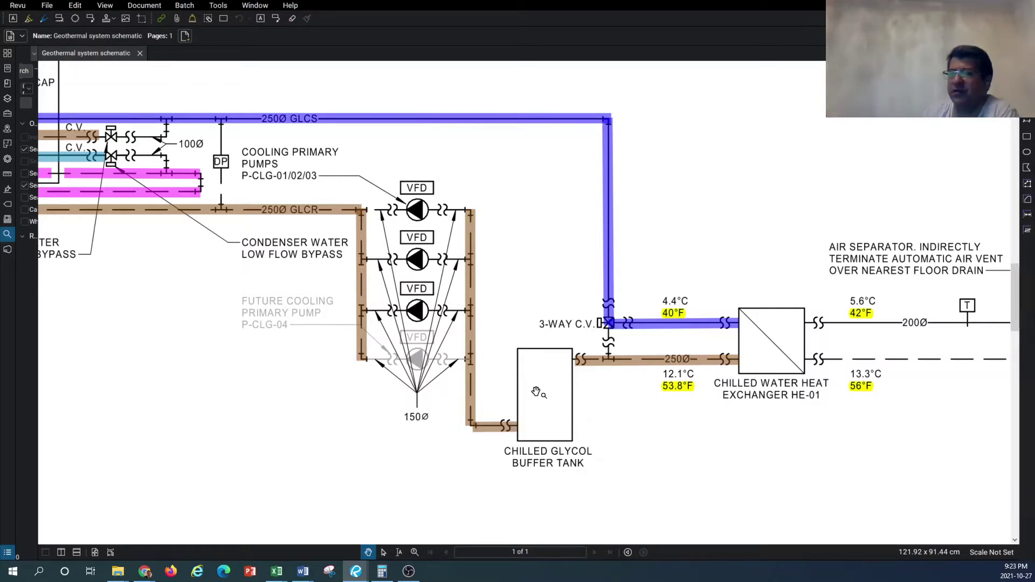
{"action": "scroll", "coordinate": [578, 406], "scroll_direction": "down", "scroll_amount": 1}
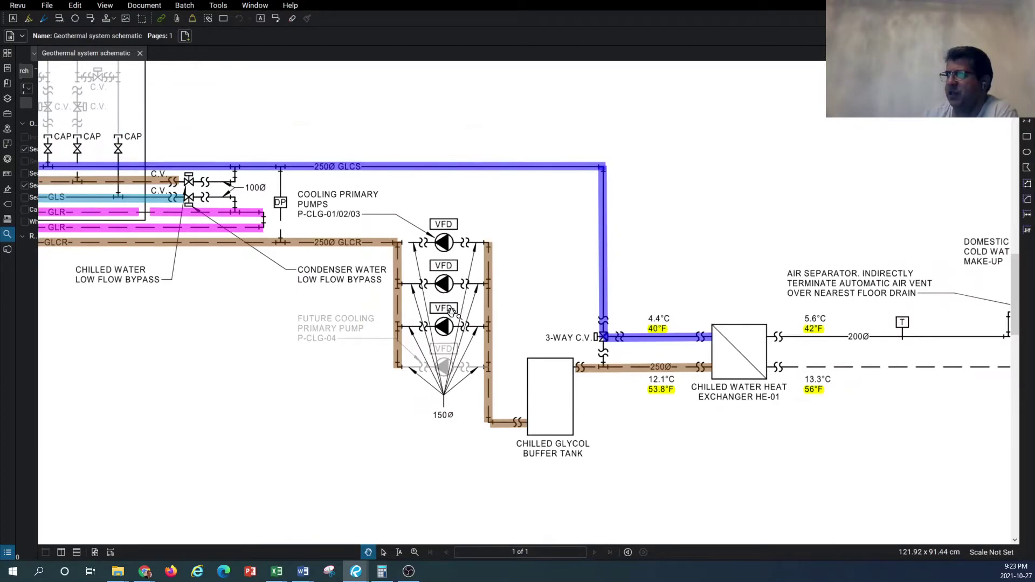
{"action": "scroll", "coordinate": [461, 348], "scroll_direction": "down", "scroll_amount": 2}
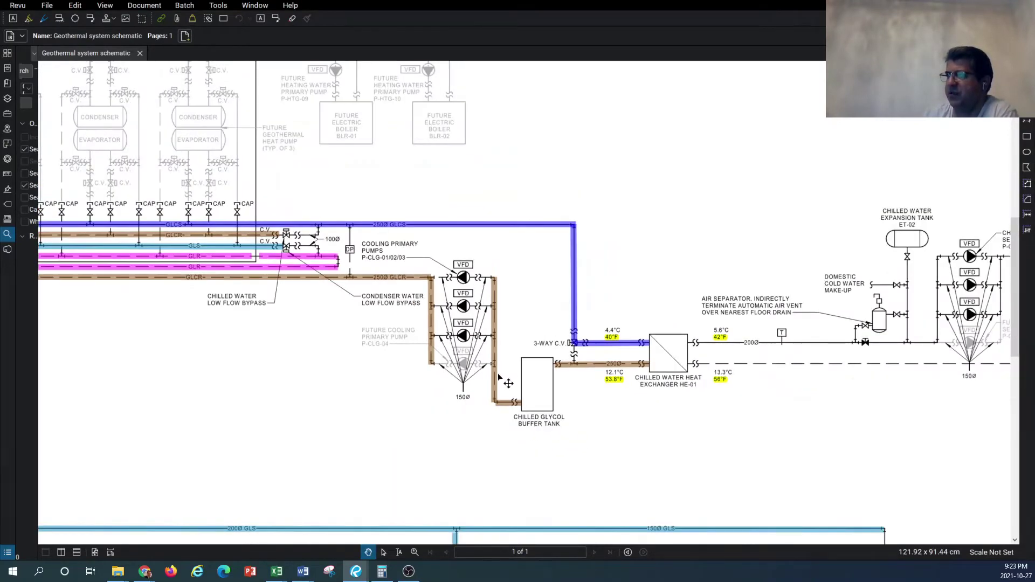
{"action": "scroll", "coordinate": [426, 310], "scroll_direction": "up", "scroll_amount": 2}
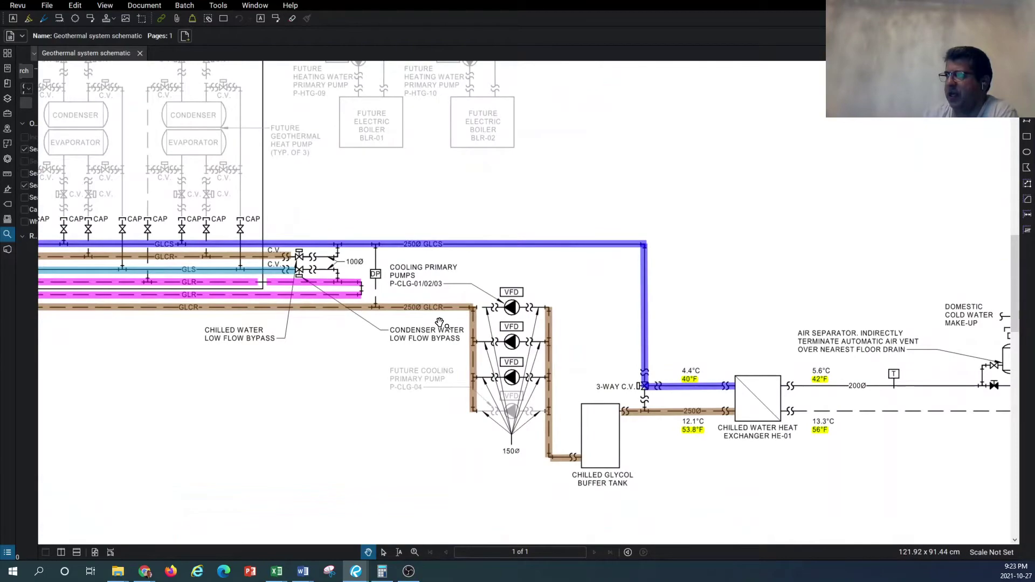
{"action": "scroll", "coordinate": [558, 332], "scroll_direction": "down", "scroll_amount": 2}
{"action": "scroll", "coordinate": [316, 339], "scroll_direction": "down", "scroll_amount": 3}
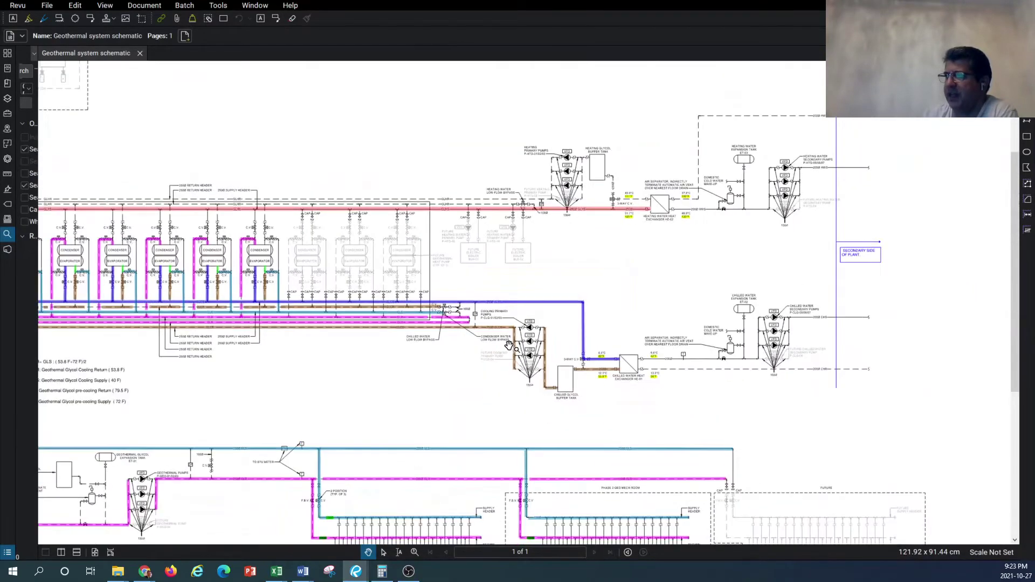
Zoom onto the left heat pump evaporators and their GLCR+GLS blend connections at 53.8°F and 72°F.
{"action": "scroll", "coordinate": [183, 343], "scroll_direction": "up", "scroll_amount": 4}
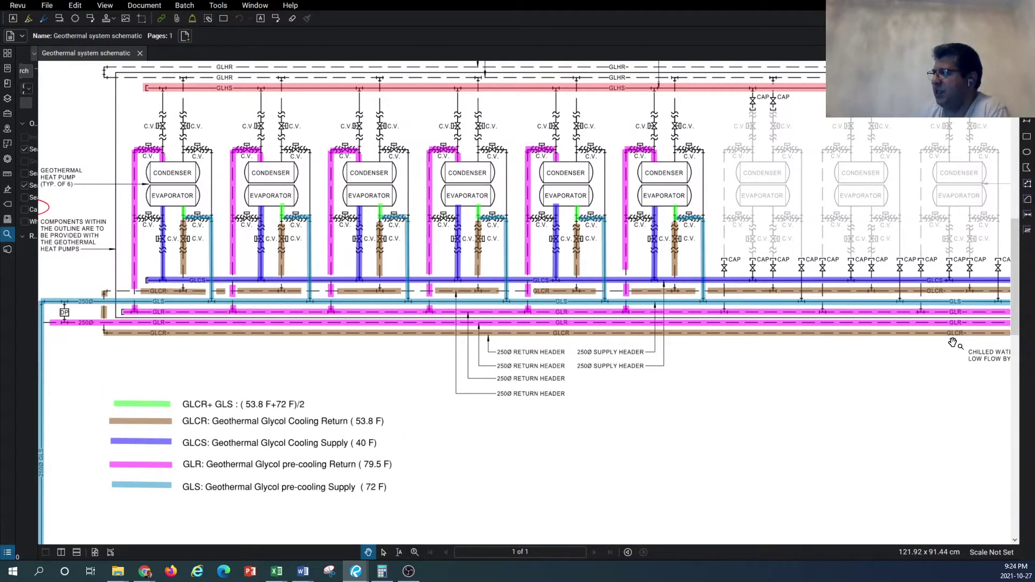
{"action": "scroll", "coordinate": [172, 284], "scroll_direction": "up", "scroll_amount": 1}
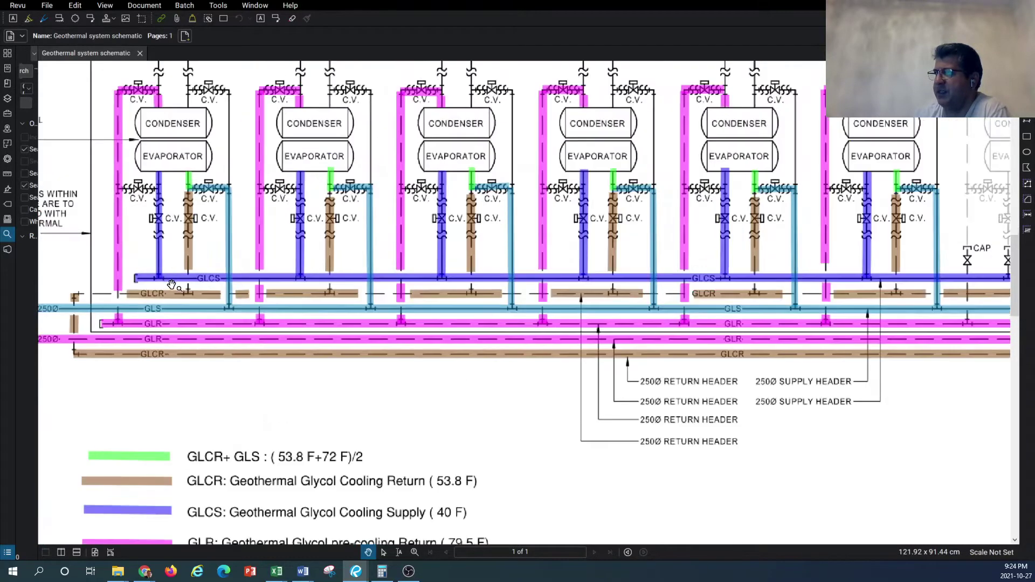
{"action": "scroll", "coordinate": [211, 302], "scroll_direction": "down", "scroll_amount": 1}
{"action": "scroll", "coordinate": [187, 303], "scroll_direction": "up", "scroll_amount": 1}
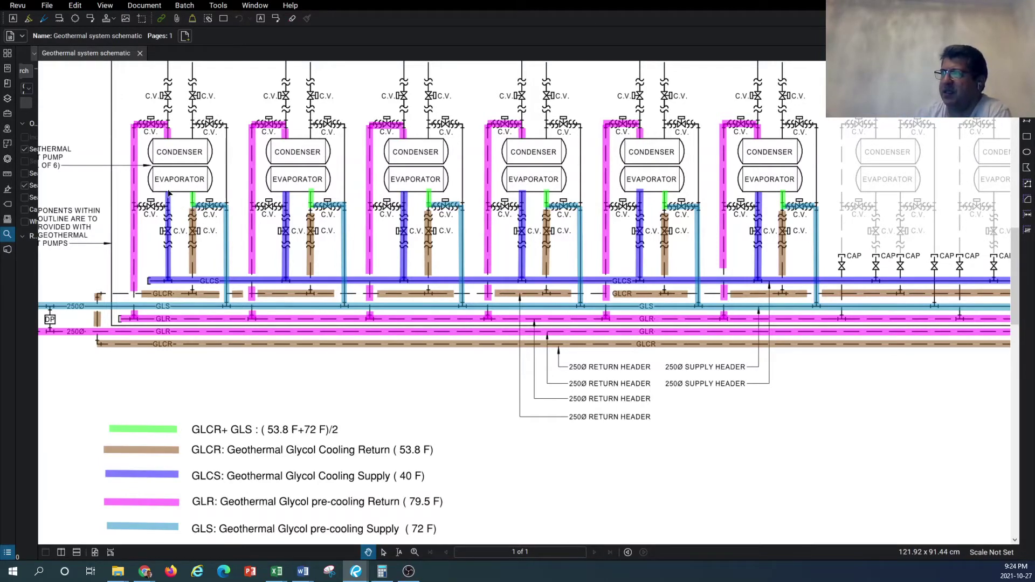
{"action": "scroll", "coordinate": [168, 190], "scroll_direction": "up", "scroll_amount": 2}
{"action": "scroll", "coordinate": [210, 184], "scroll_direction": "up", "scroll_amount": 2}
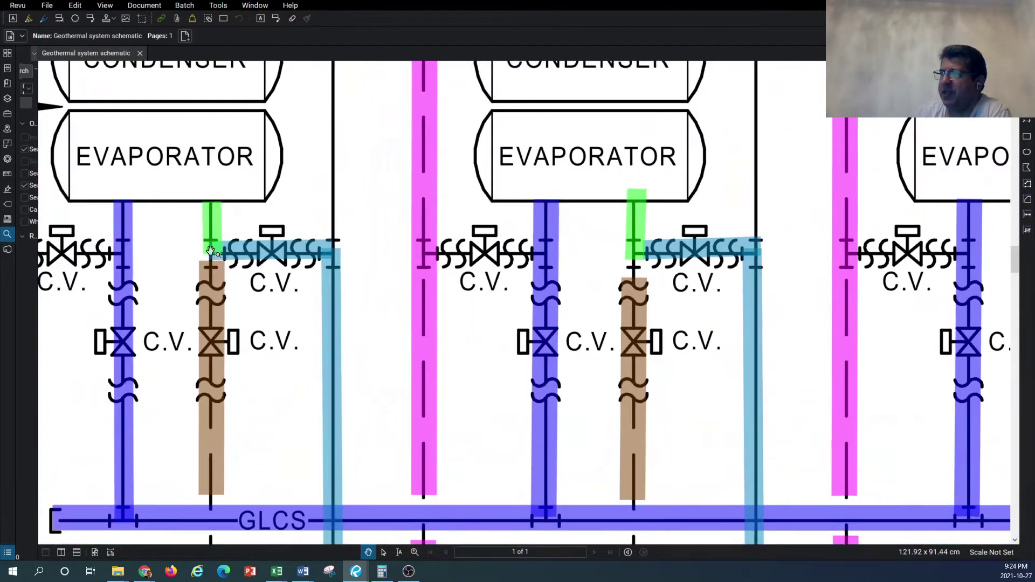